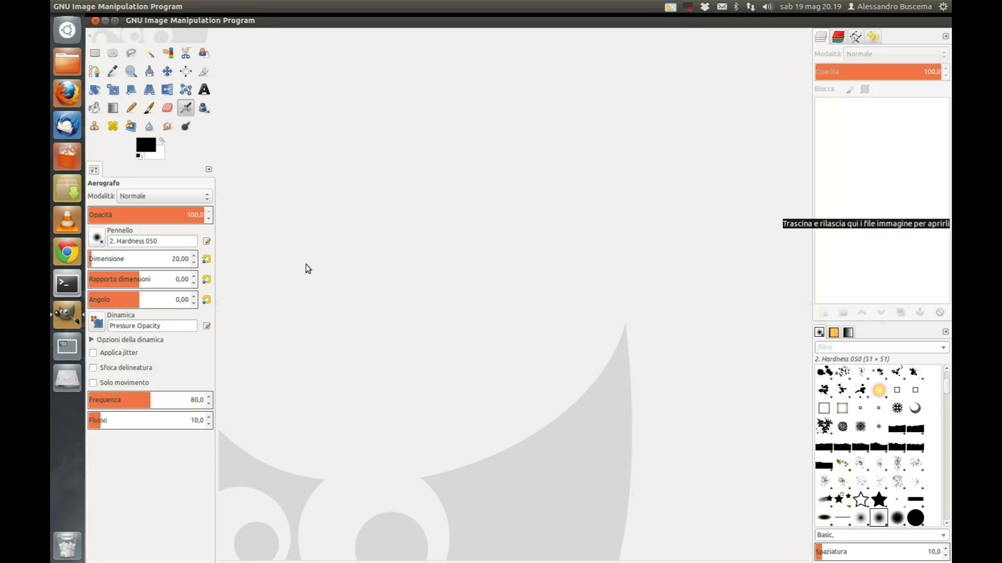
Step: Create a new 640×400 image, with Fill set to Background colour (white) under advanced options
click(95, 6)
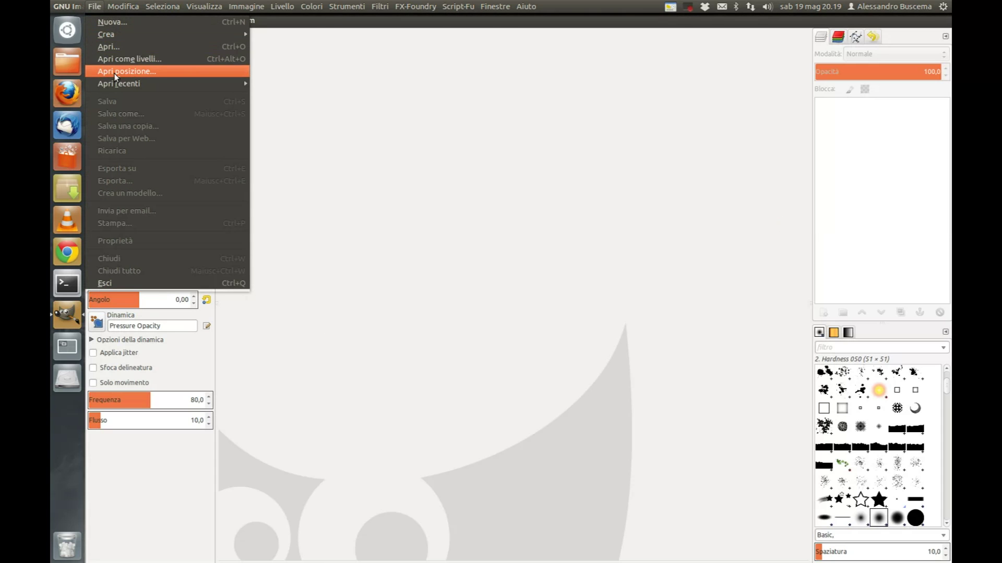
click(109, 22)
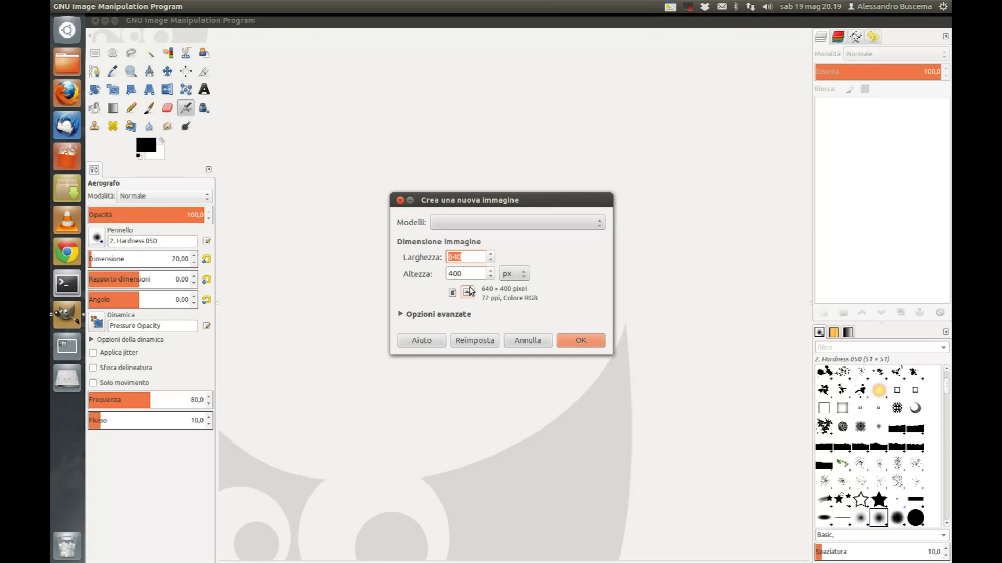
click(401, 314)
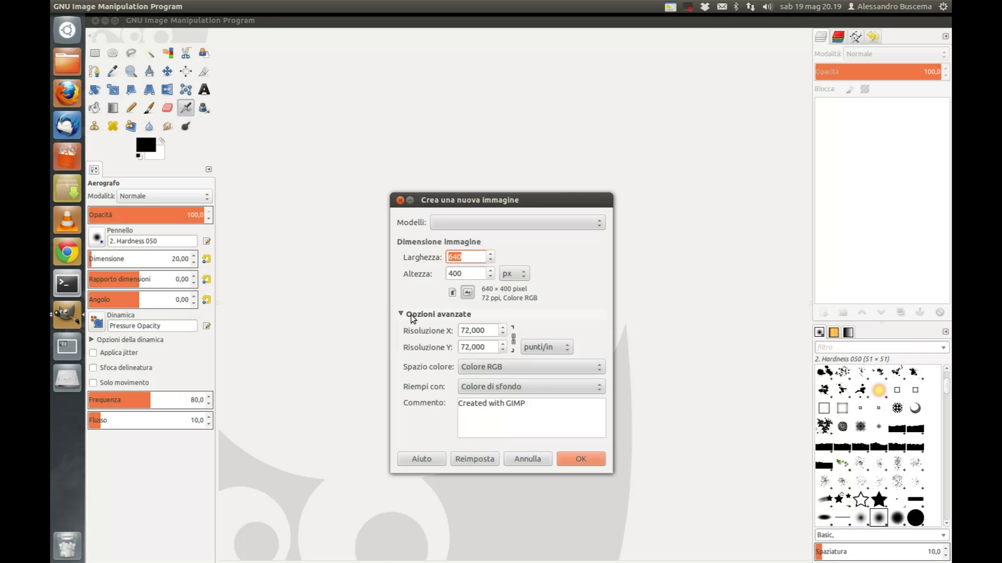
click(538, 386)
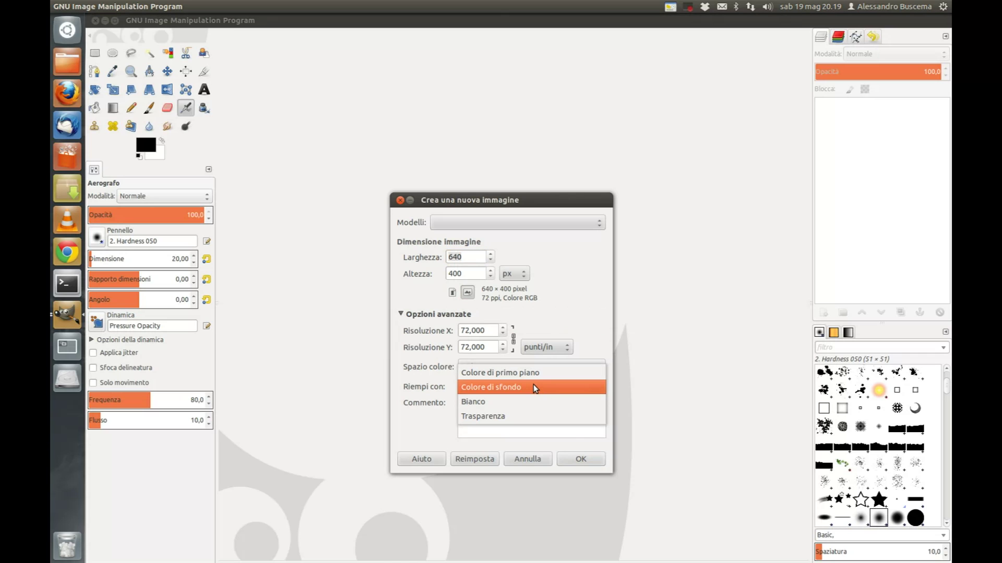
click(534, 387)
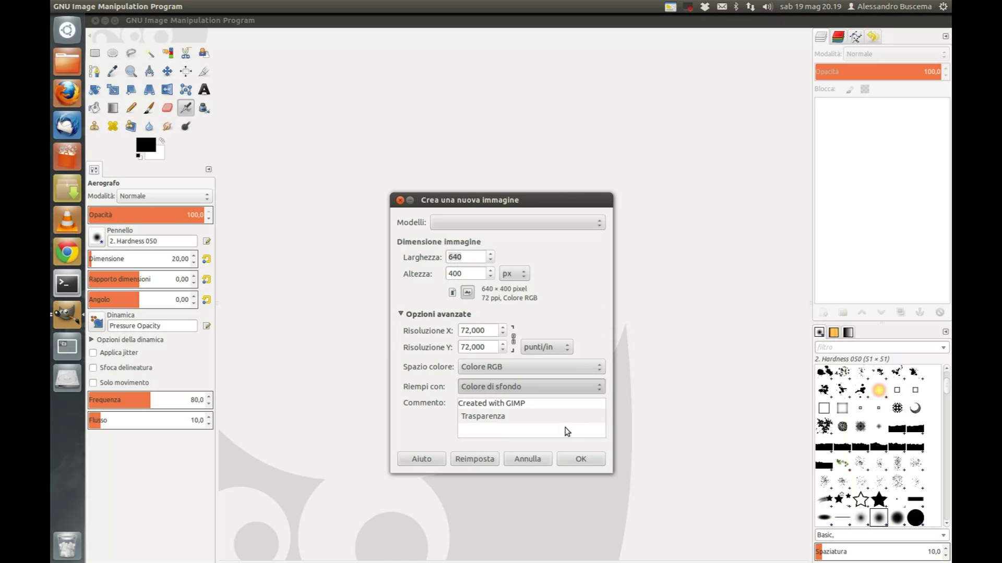
click(582, 460)
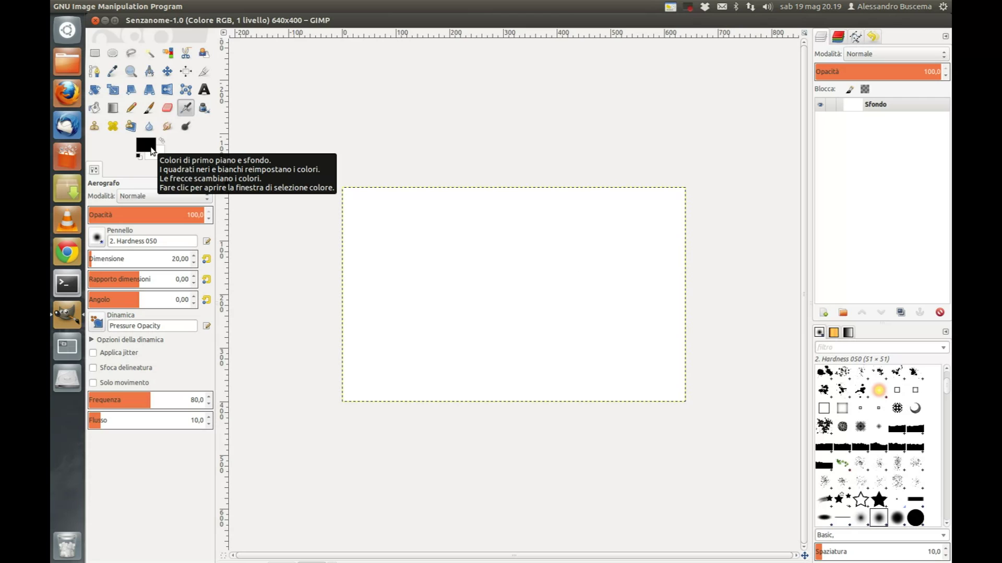
Step: Set the foreground colour to brown b07e4b
click(148, 148)
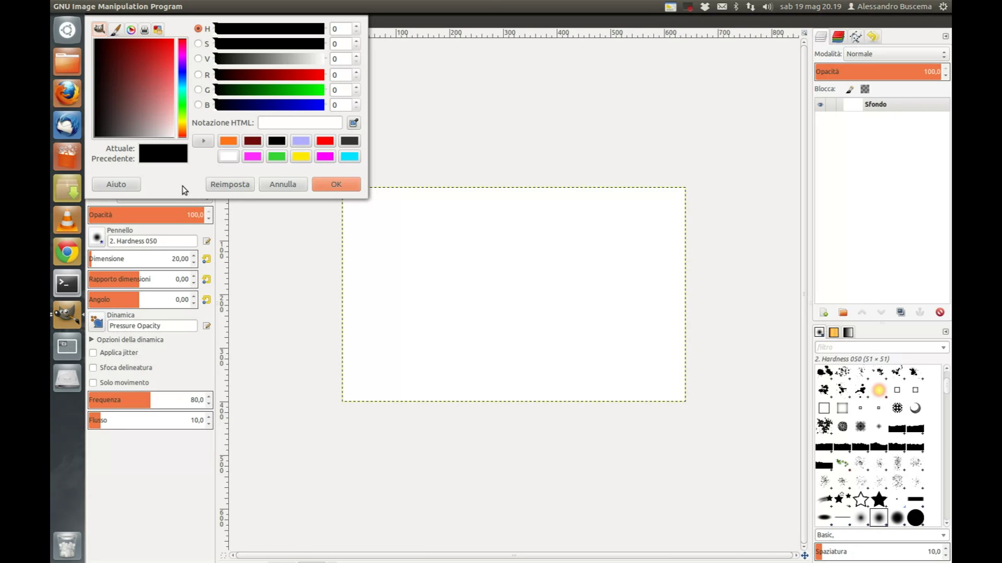
click(268, 123)
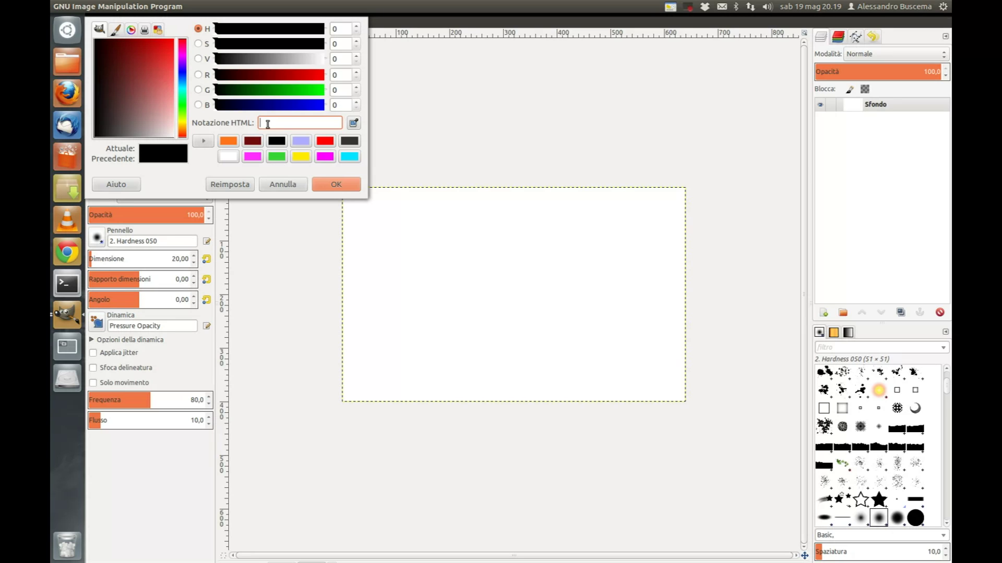
text(b07e4)
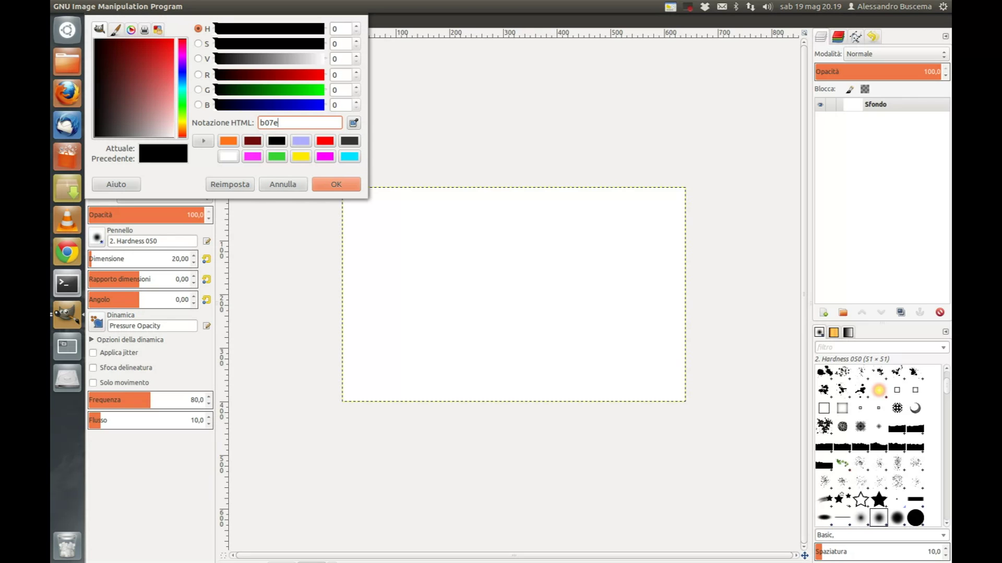
text(b)
key(Return)
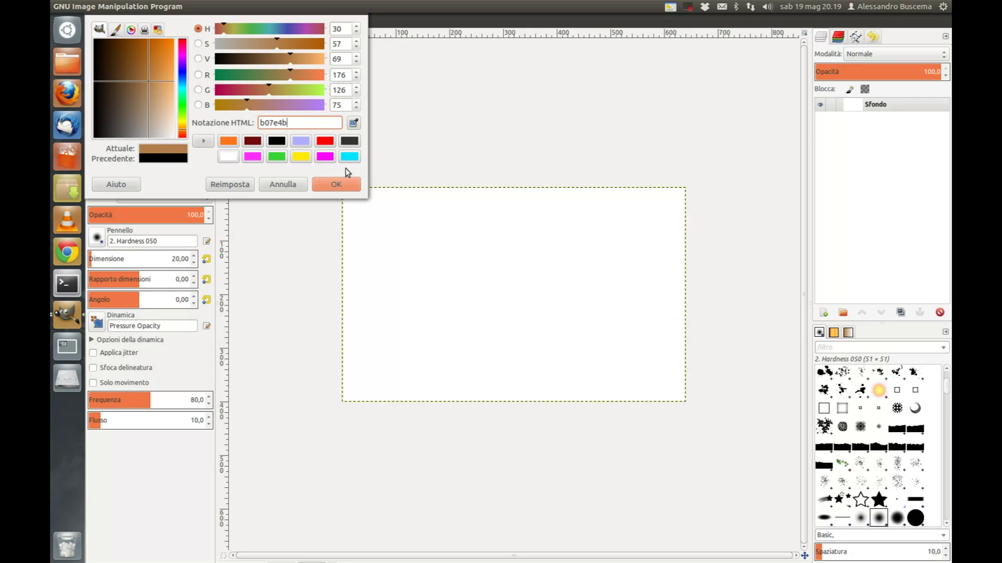
click(350, 183)
Step: Set the background colour to light tan d19b58
click(157, 157)
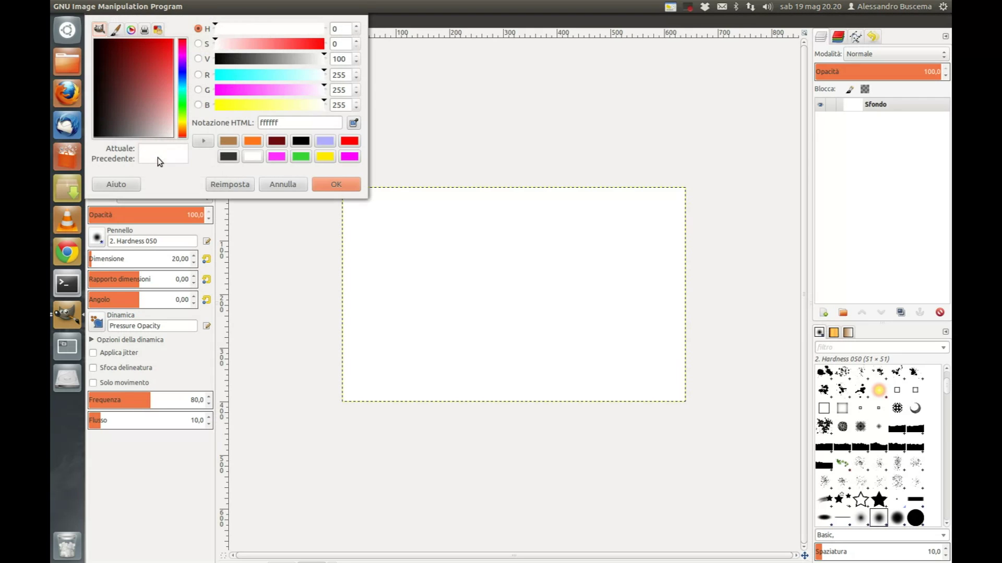
drag(282, 123, 251, 124)
text(d19)
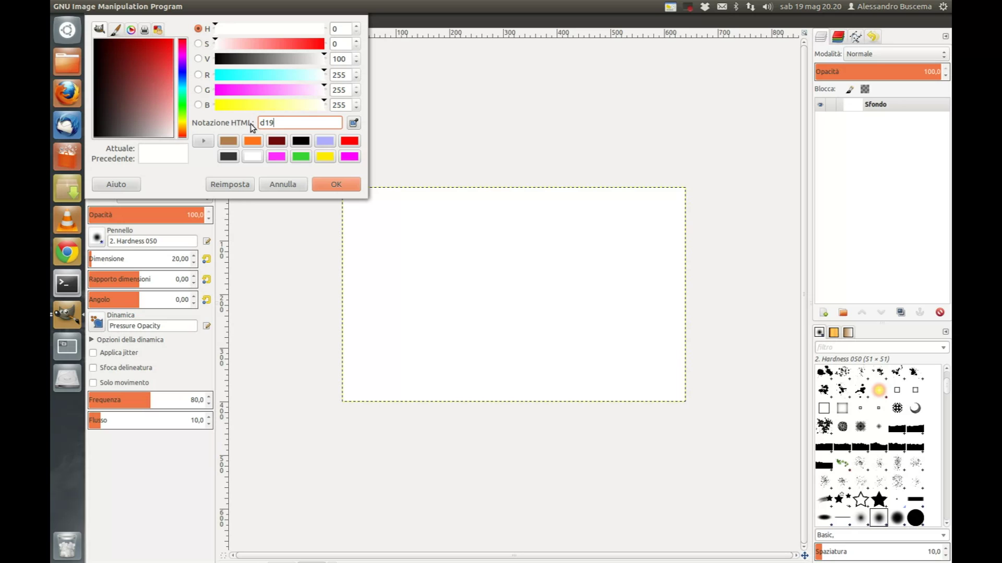
text(b58)
key(Return)
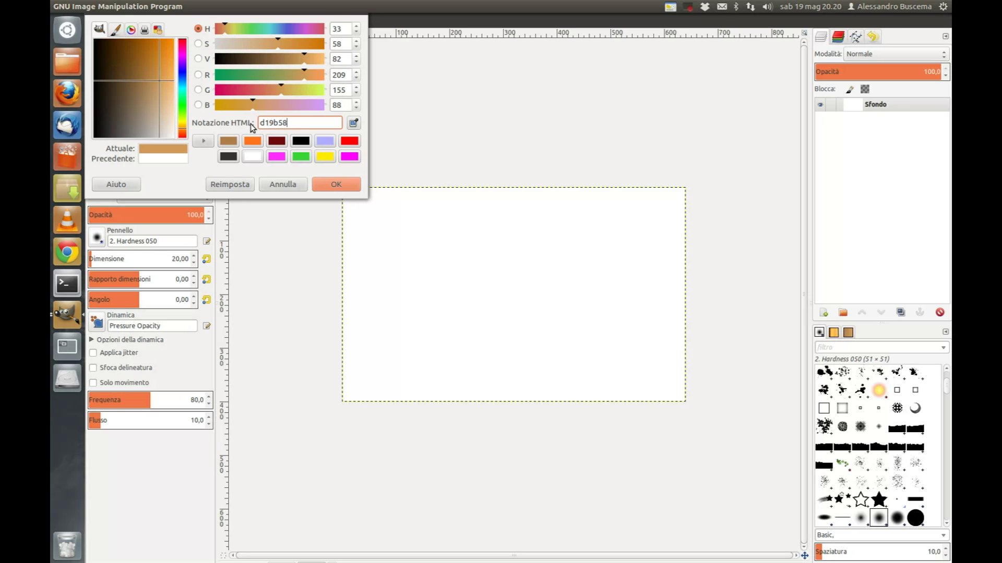
click(350, 184)
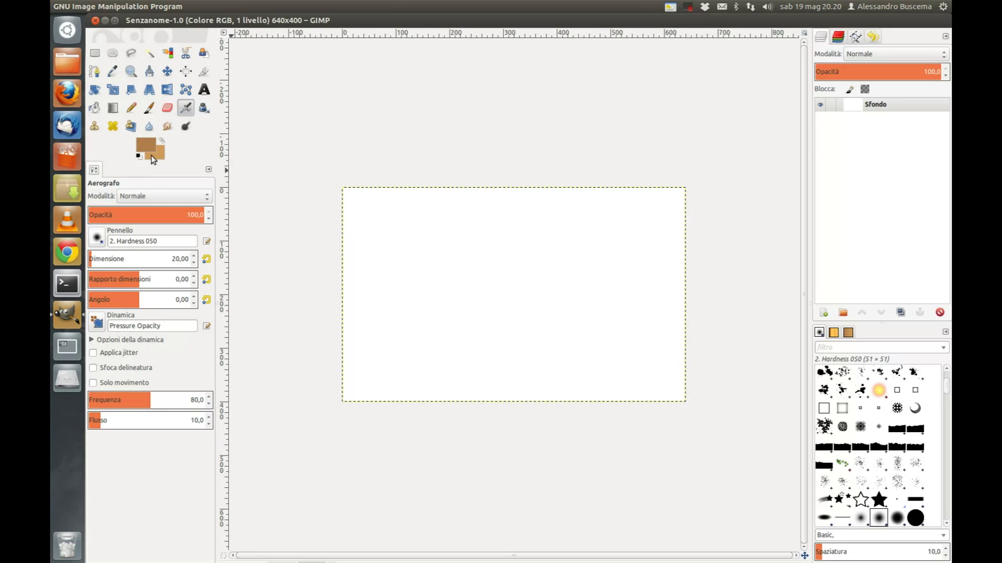
Step: Draw an FG-to-BG (HSV) gradient from the canvas top edge down to the bottom edge
click(111, 109)
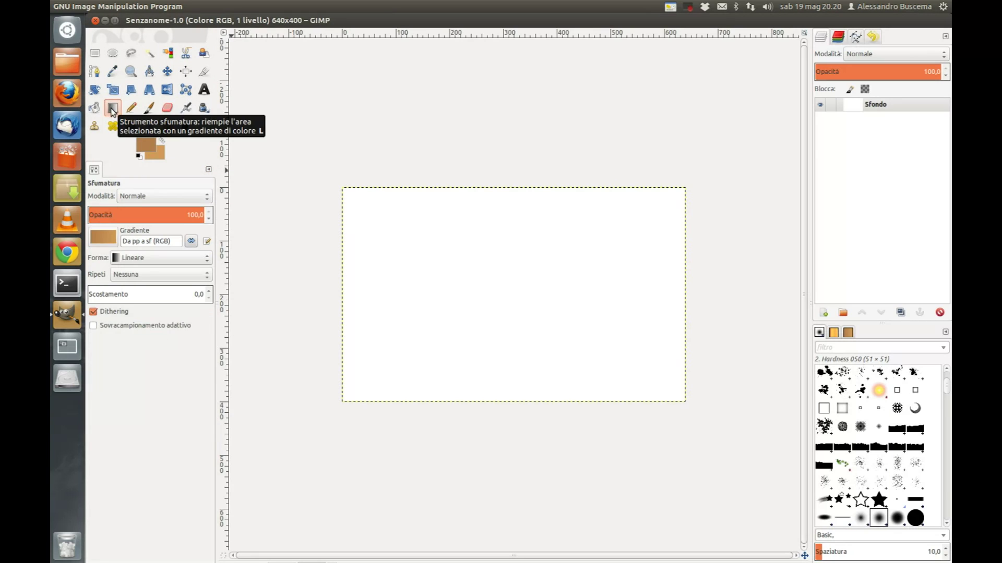
click(99, 237)
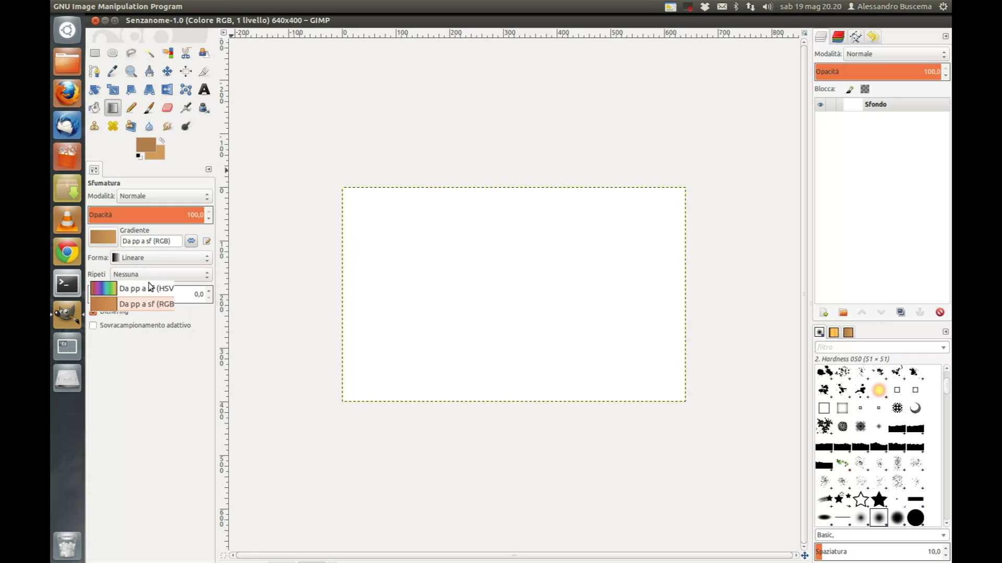
scroll(149, 286, up, 1)
click(106, 276)
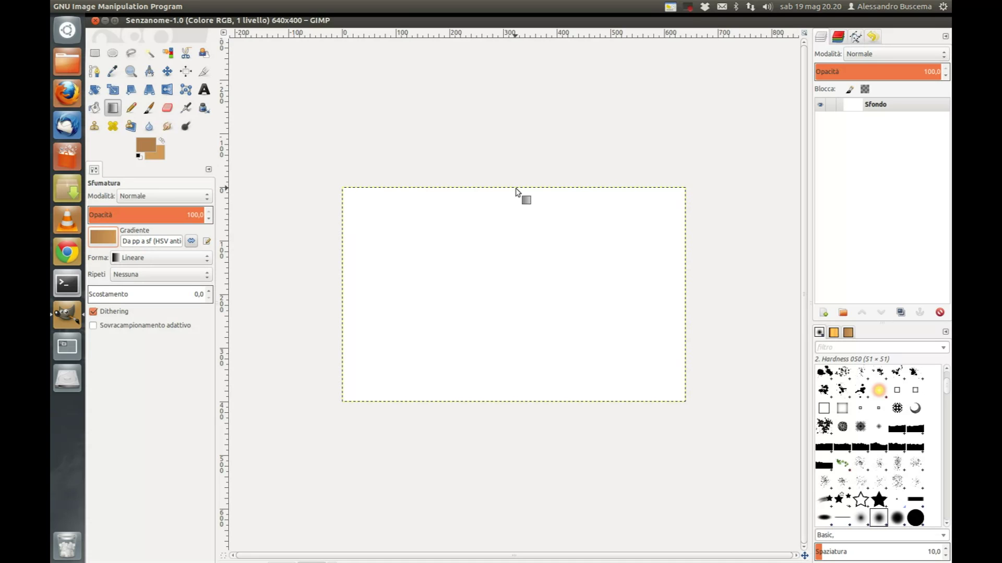
drag(515, 188, 515, 338)
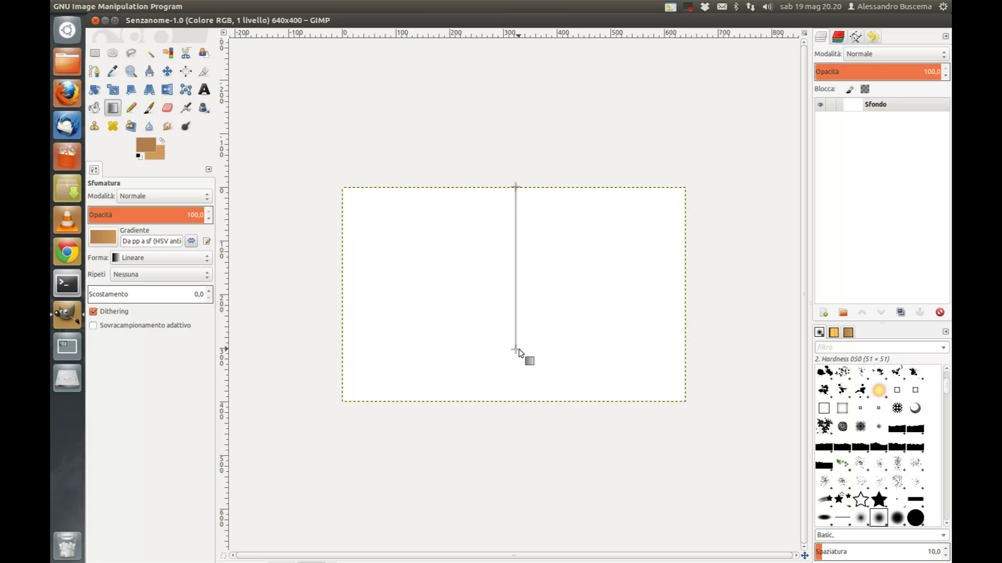
drag(518, 339, 522, 402)
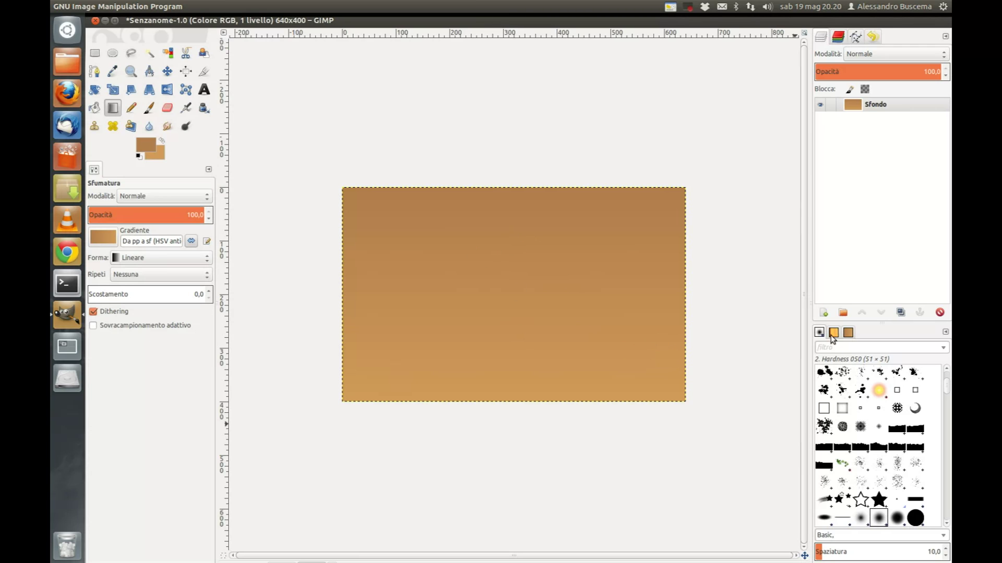
click(824, 313)
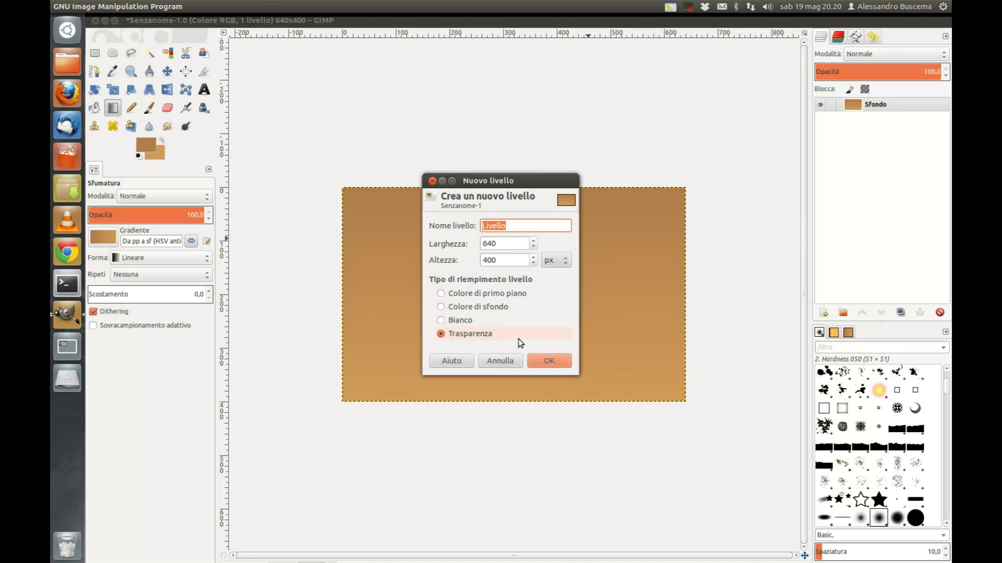
Step: Add a new transparent layer above the gradient background
click(548, 361)
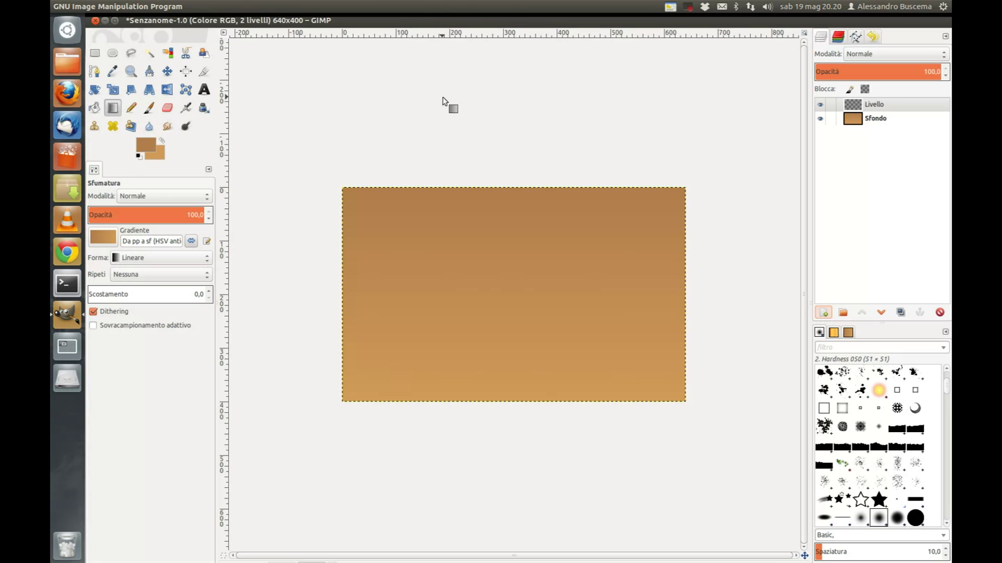
click(380, 6)
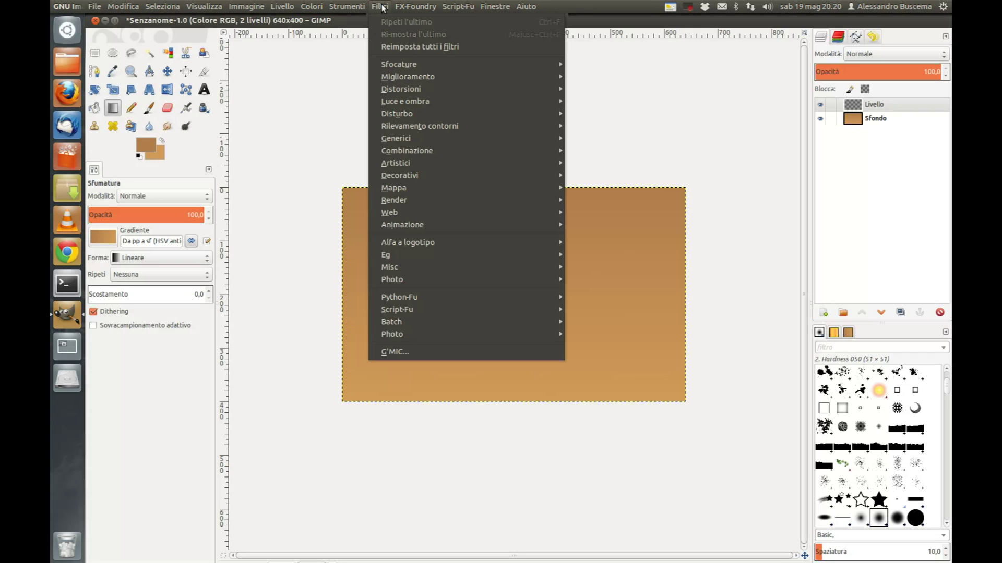
Step: Render Plasma clouds with default settings (seed 0, turbulence 1,0) onto the transparent layer
click(360, 8)
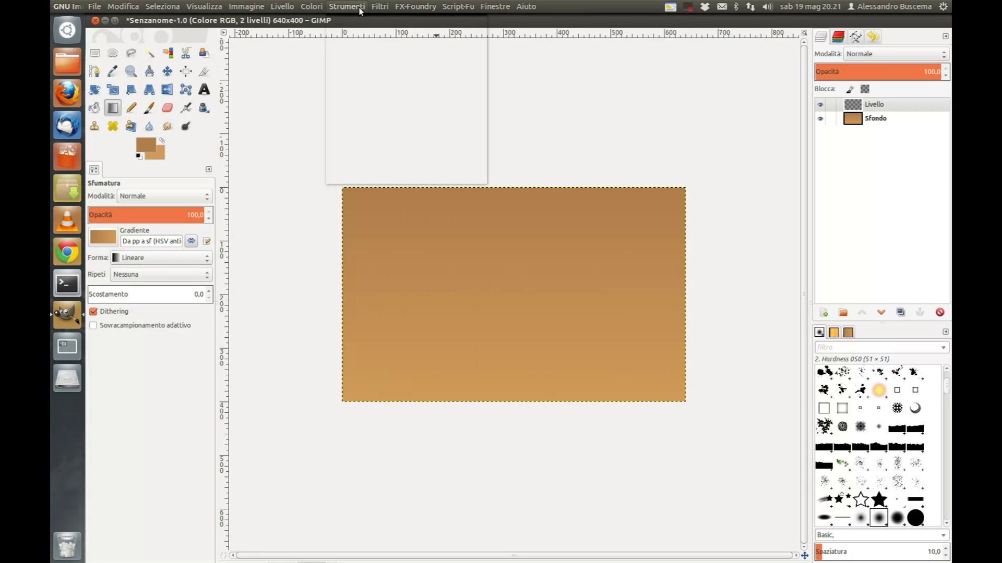
click(379, 7)
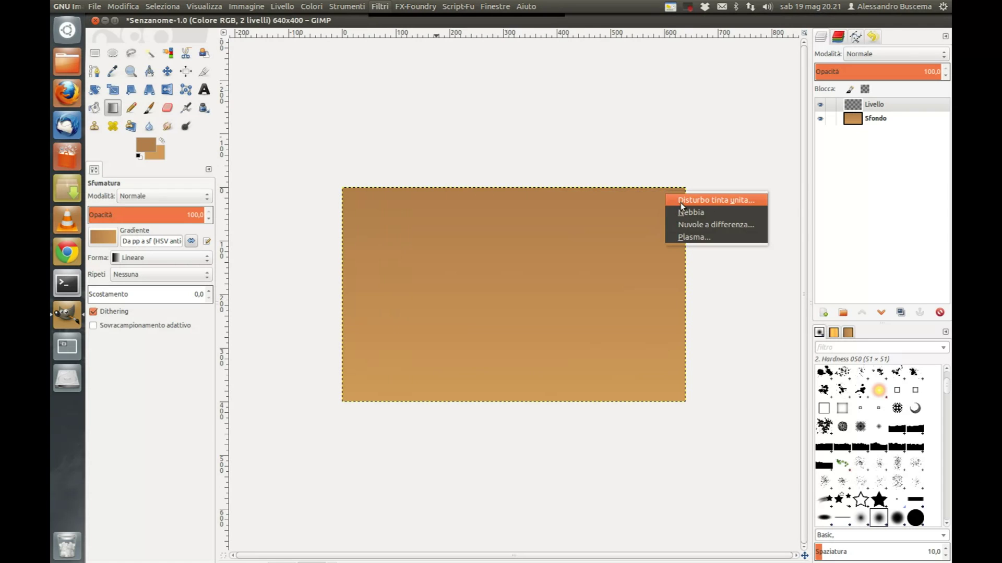
click(689, 240)
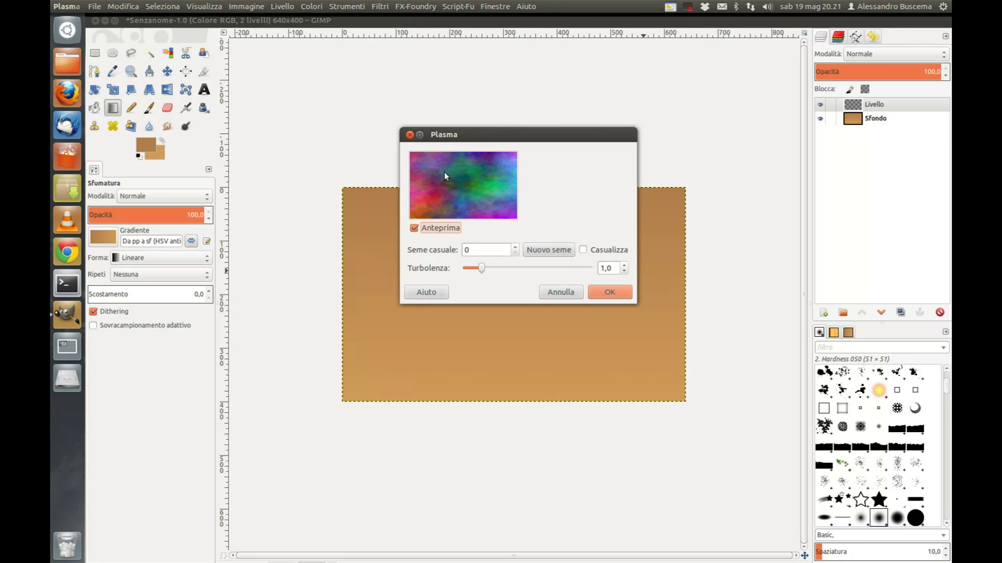
click(605, 293)
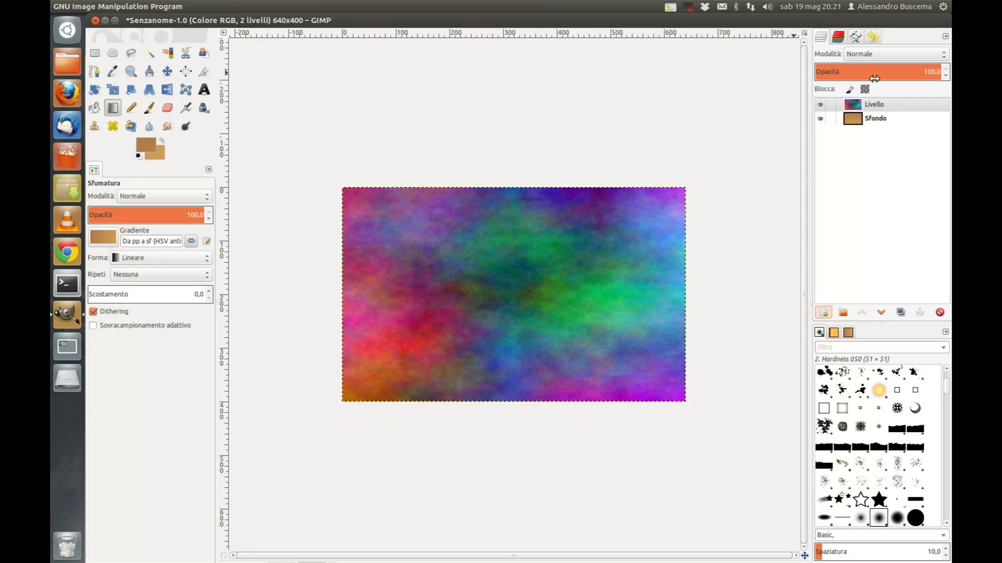
Step: Desaturate the plasma layer to greyscale using Lucentezza
click(312, 6)
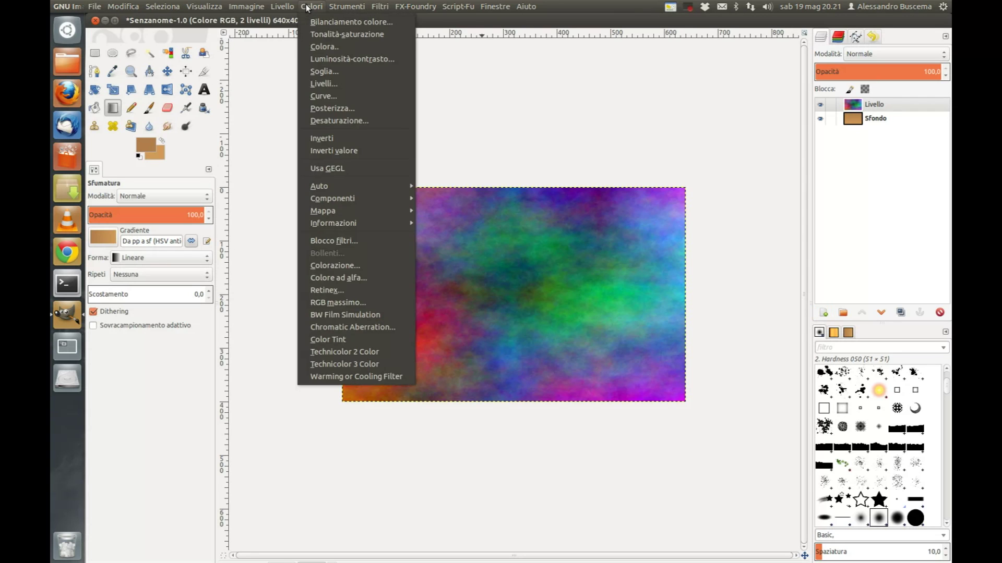
click(321, 123)
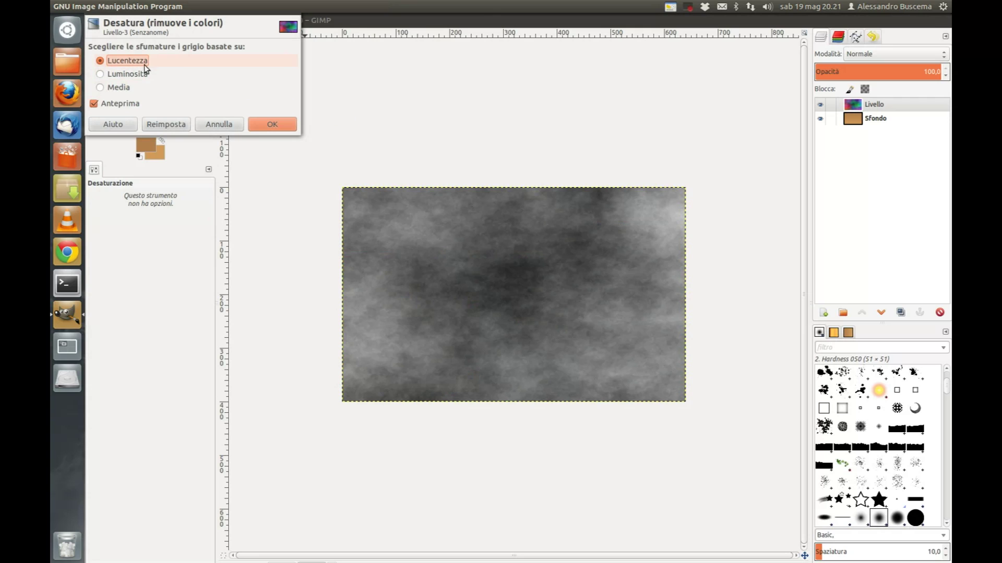
click(276, 125)
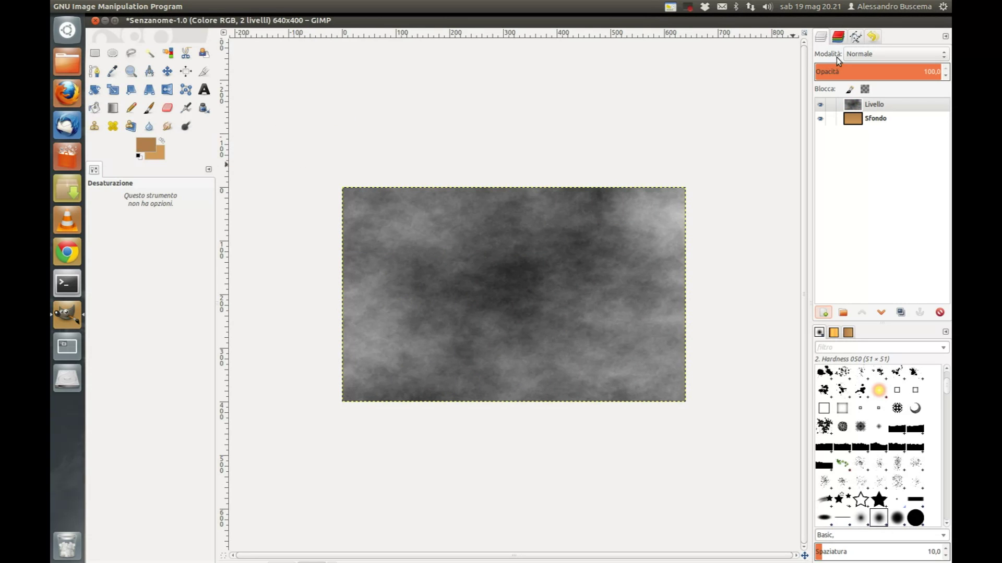
Step: Set the grey cloud layer's blend mode to Sovrapposto (Overlay)
click(918, 55)
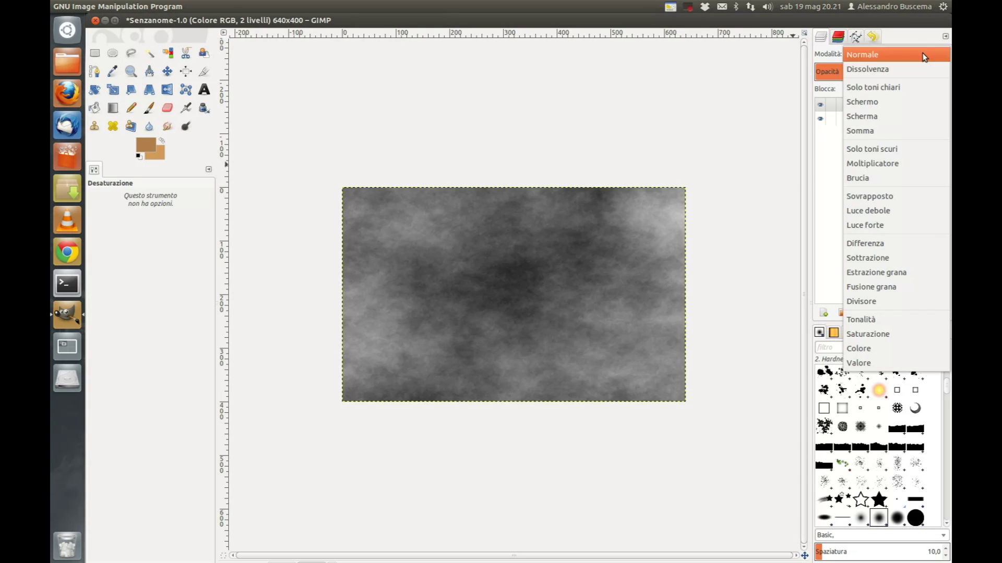
click(895, 197)
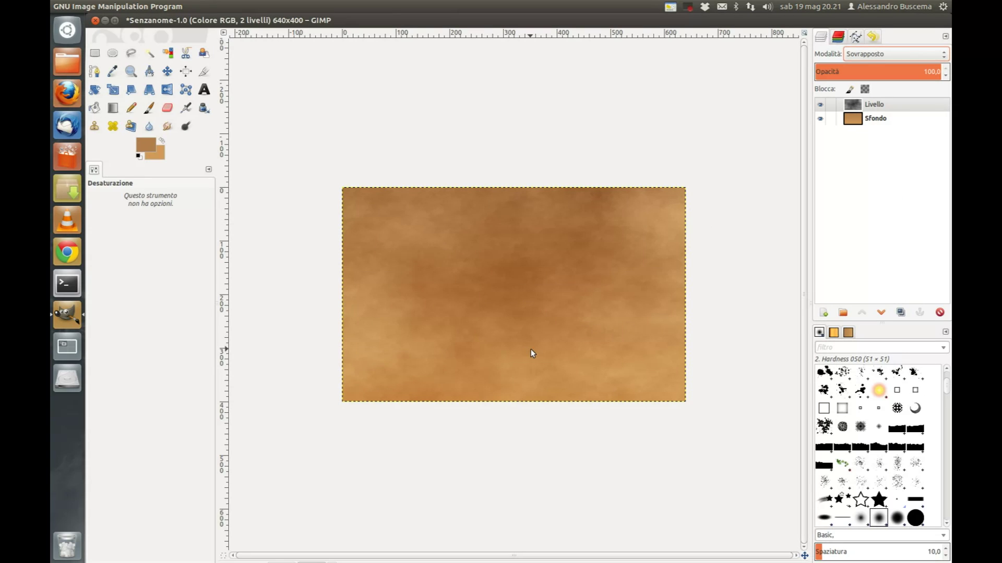
mouse_move(366, 6)
click(384, 7)
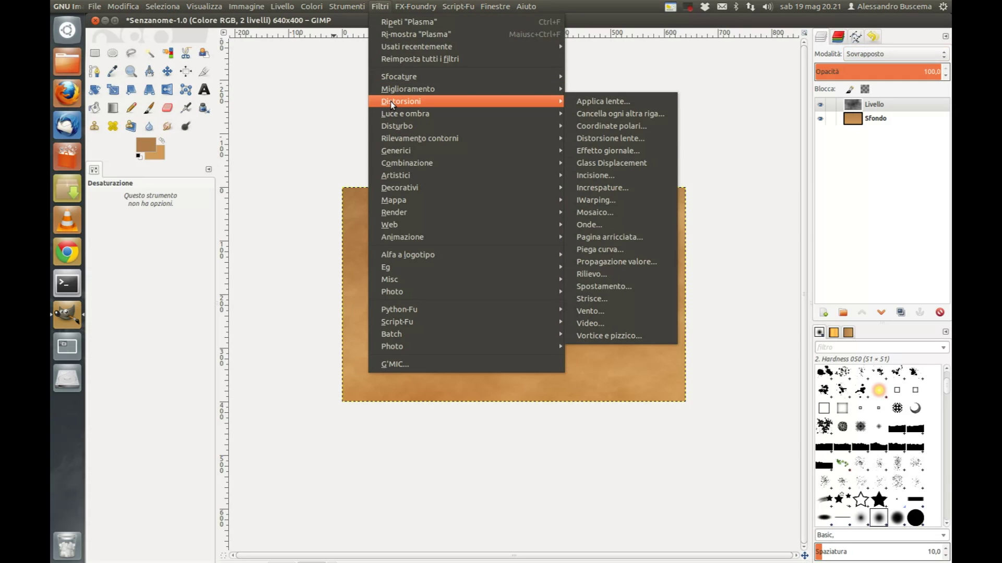
mouse_move(397, 126)
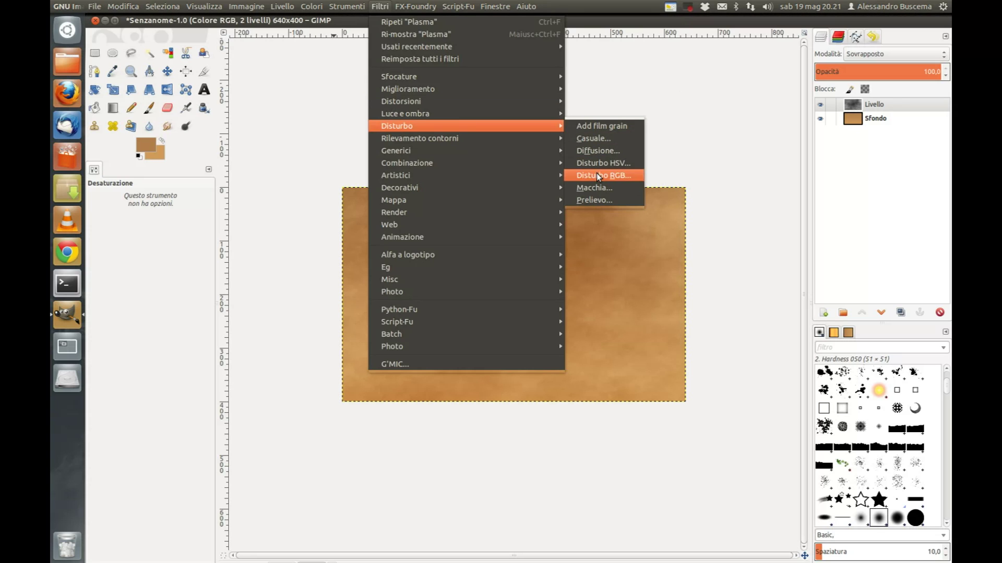
Step: Apply Disturbo RGB with RGB indipendente unchecked and Rosso set to 0,04
click(597, 174)
click(456, 271)
double_click(568, 296)
text(04)
click(572, 313)
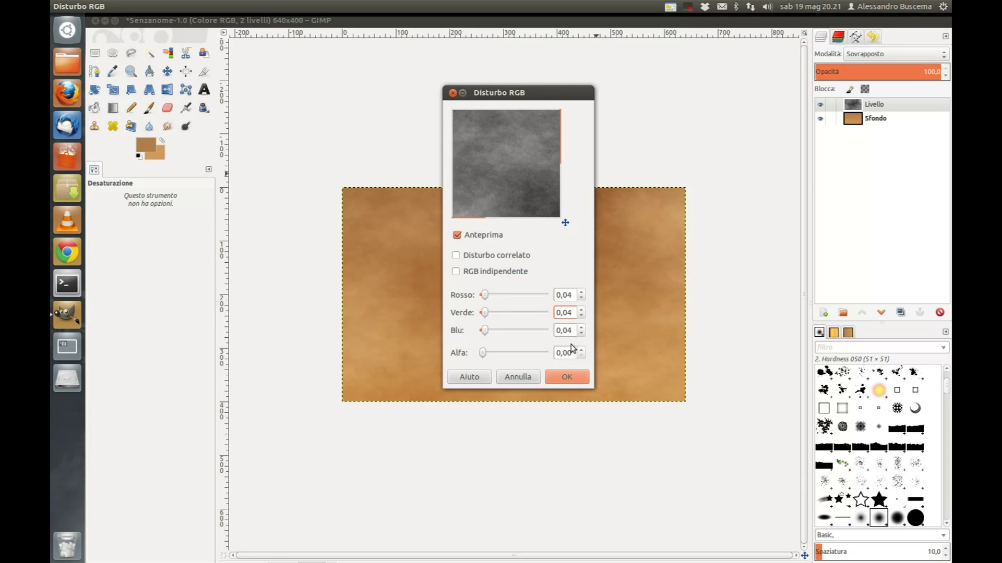
click(568, 379)
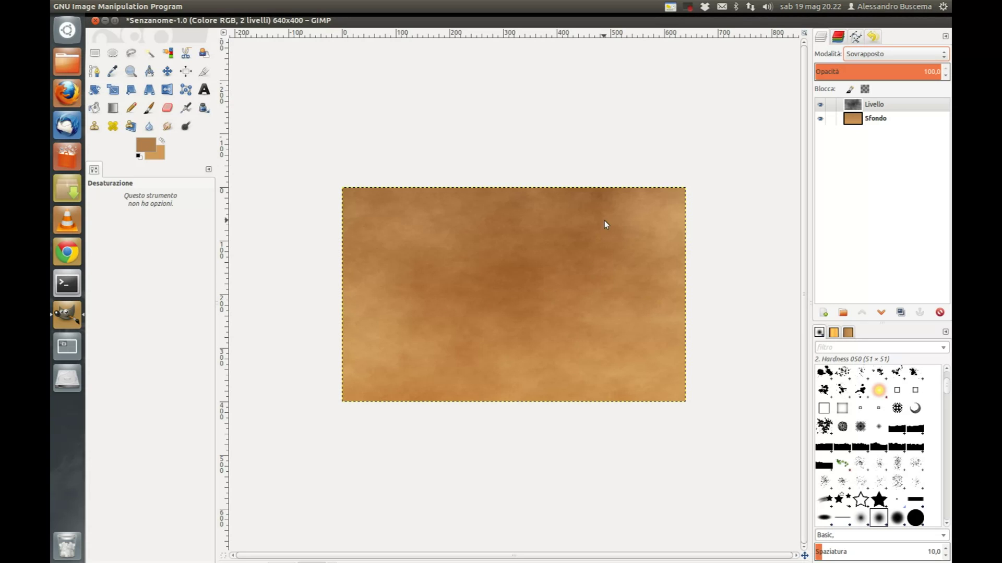
Step: Flatten the image to one Sfondo layer and duplicate it as Sfondo copia
right_click(875, 106)
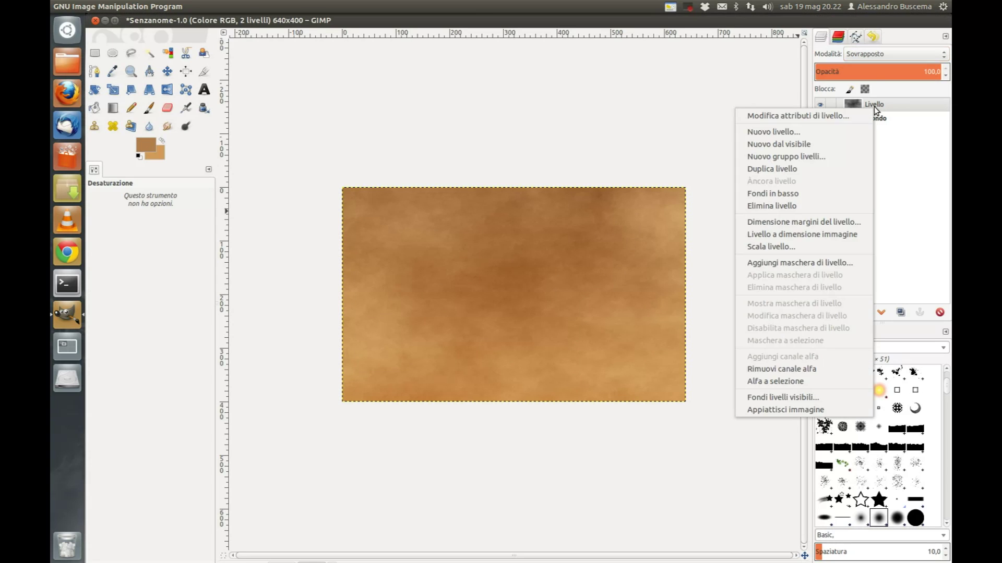
click(773, 410)
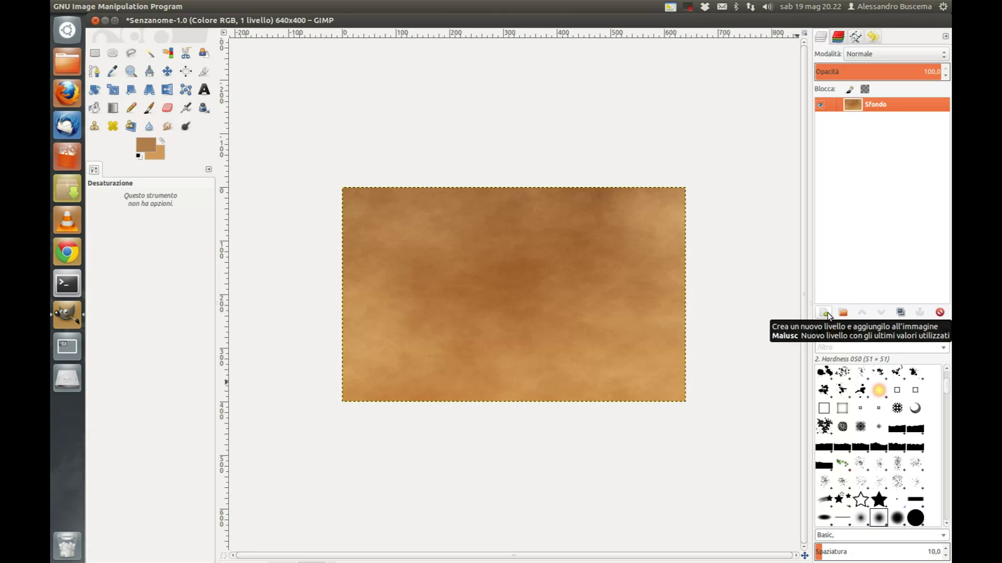
click(901, 313)
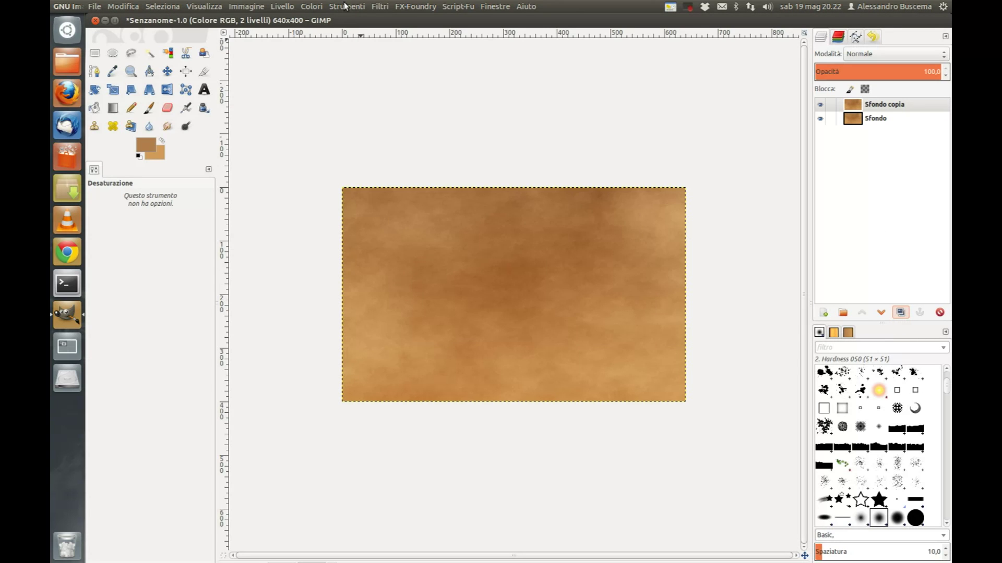
click(378, 6)
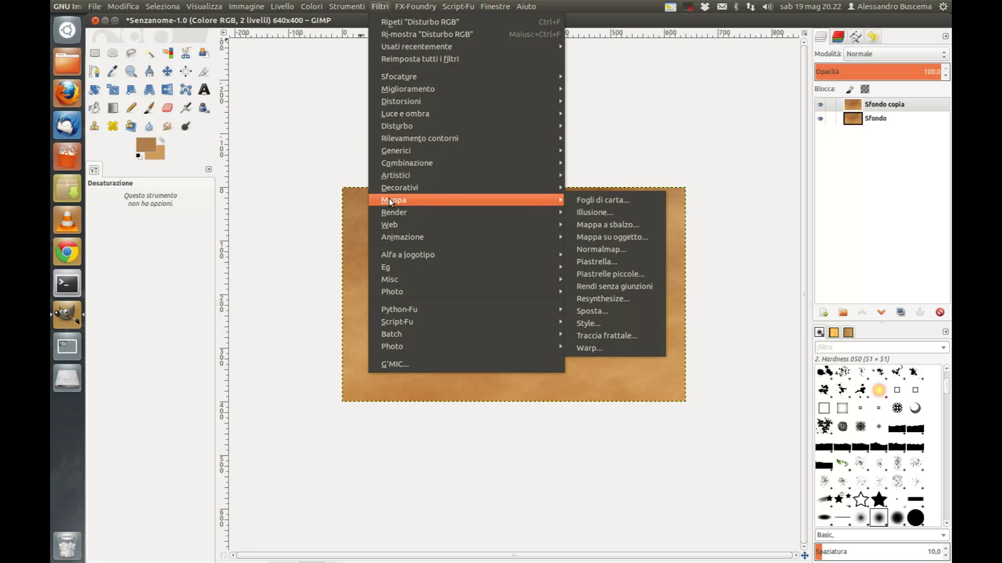
mouse_move(393, 201)
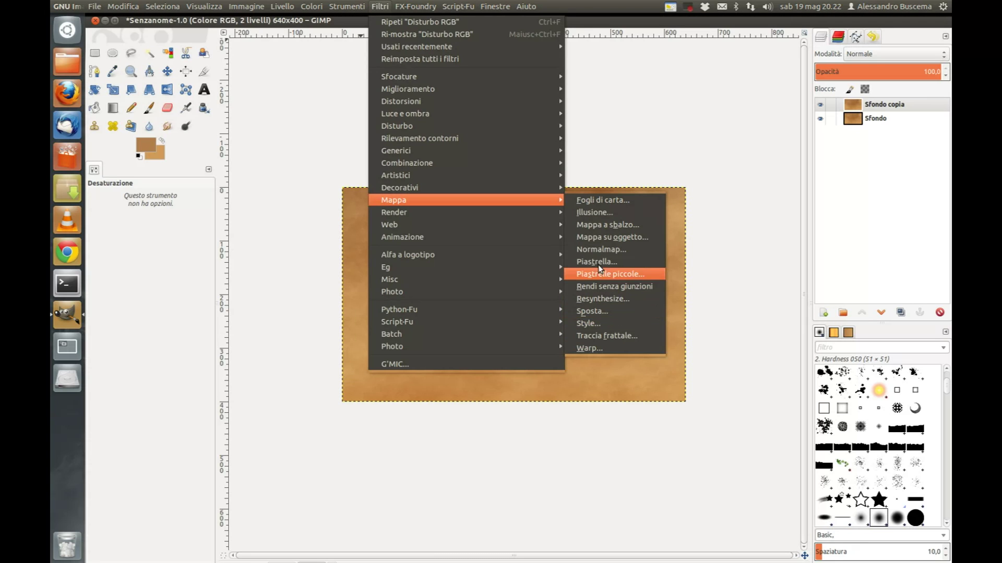
Step: Apply Mappa a sbalzo to Sfondo copia with azimuth 135, elevation 45, depth 3
click(604, 226)
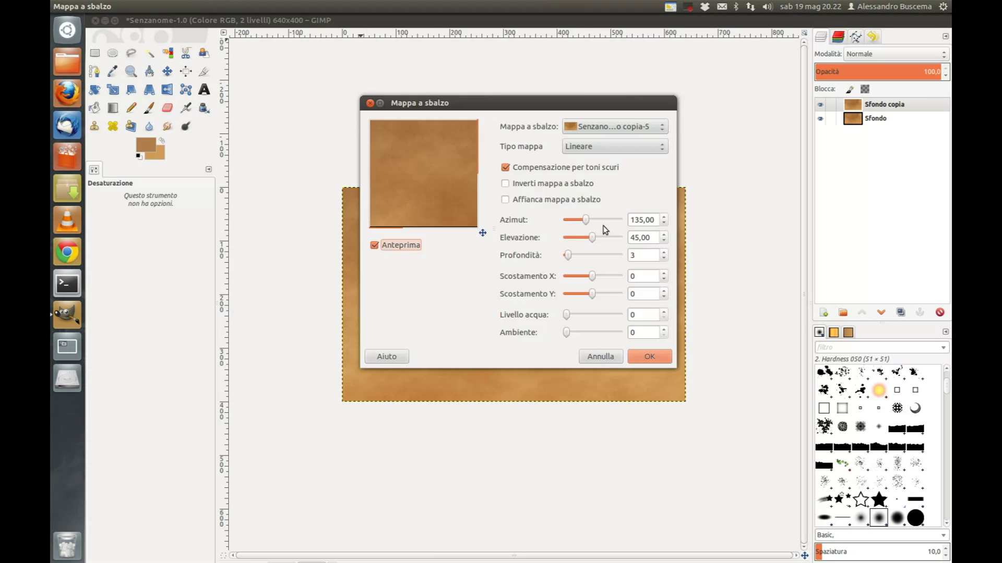
click(647, 358)
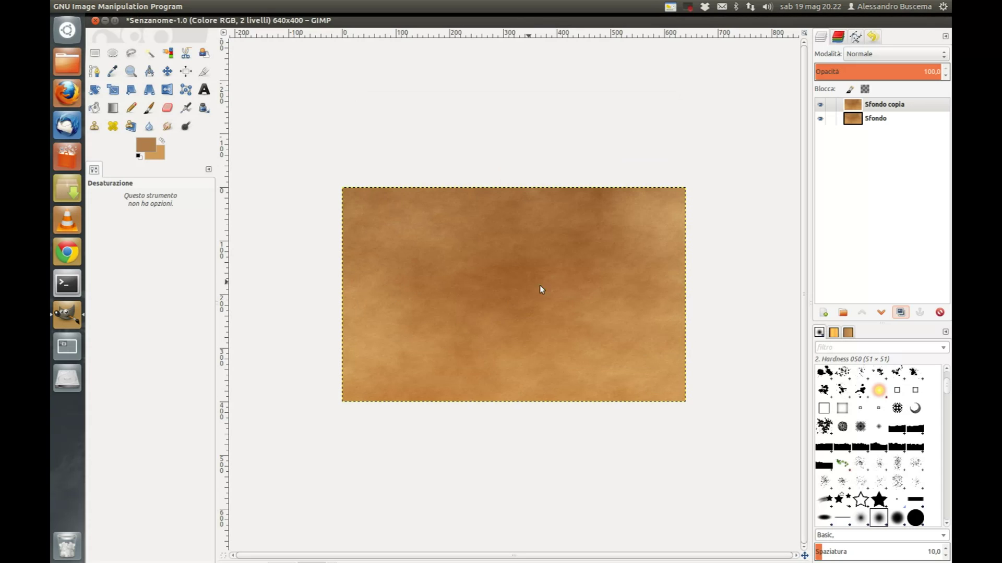